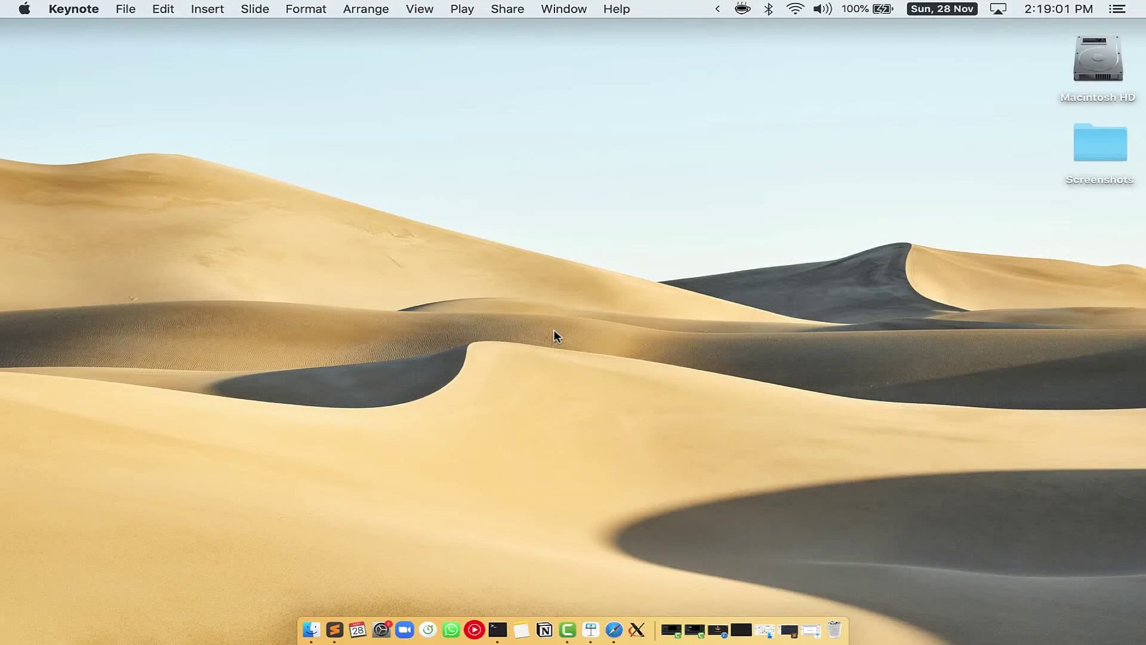
# - Launch Terminal from Spotlight search and make its window full screen
pyautogui.press('cmd+space')
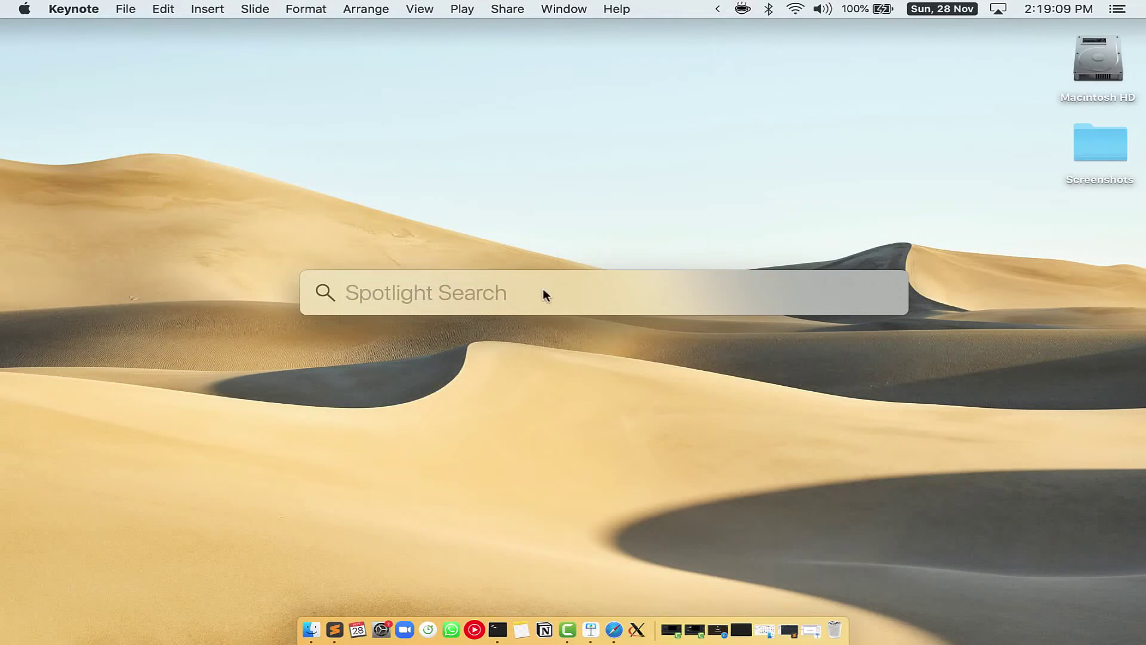
pyautogui.write('Terminal')
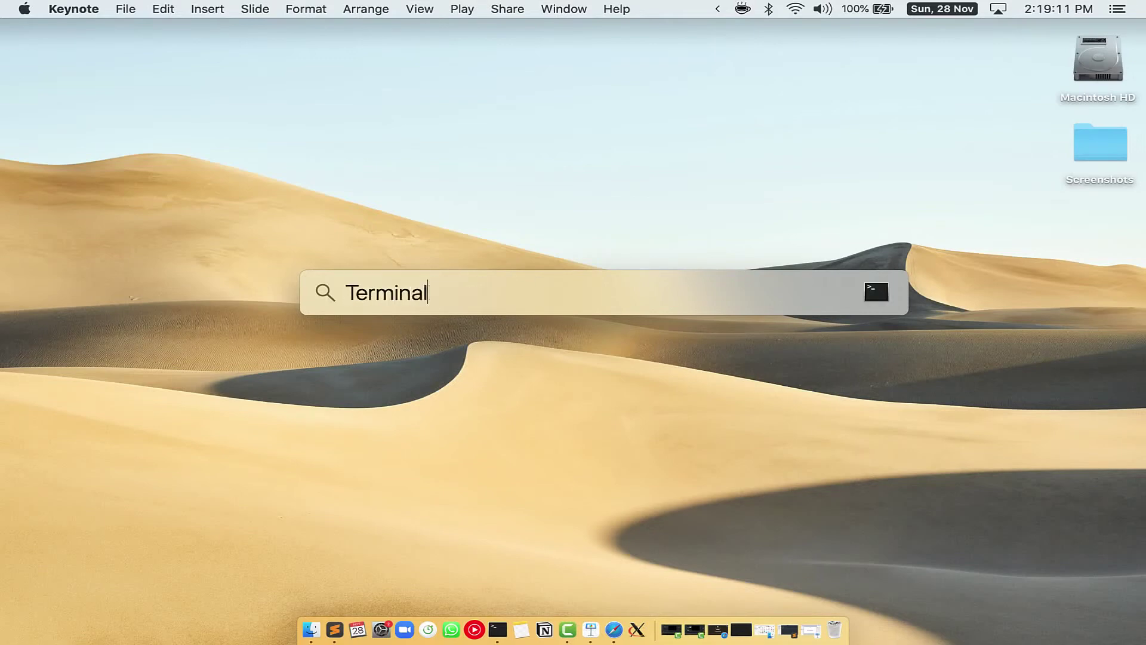
pyautogui.write('.app')
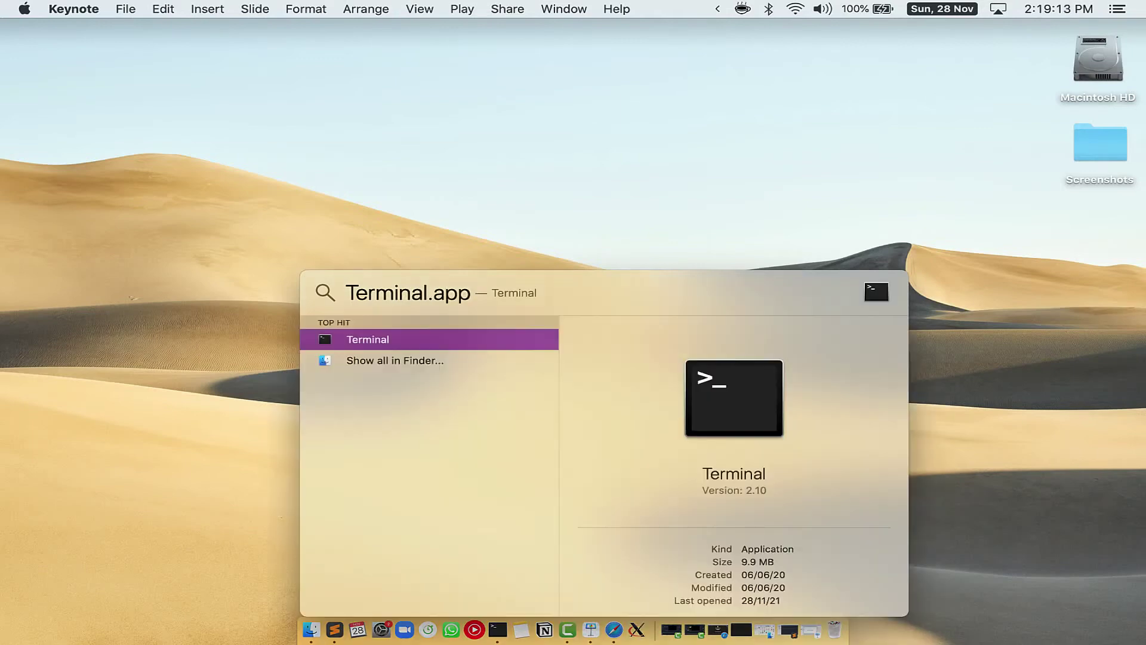
pyautogui.click(349, 340)
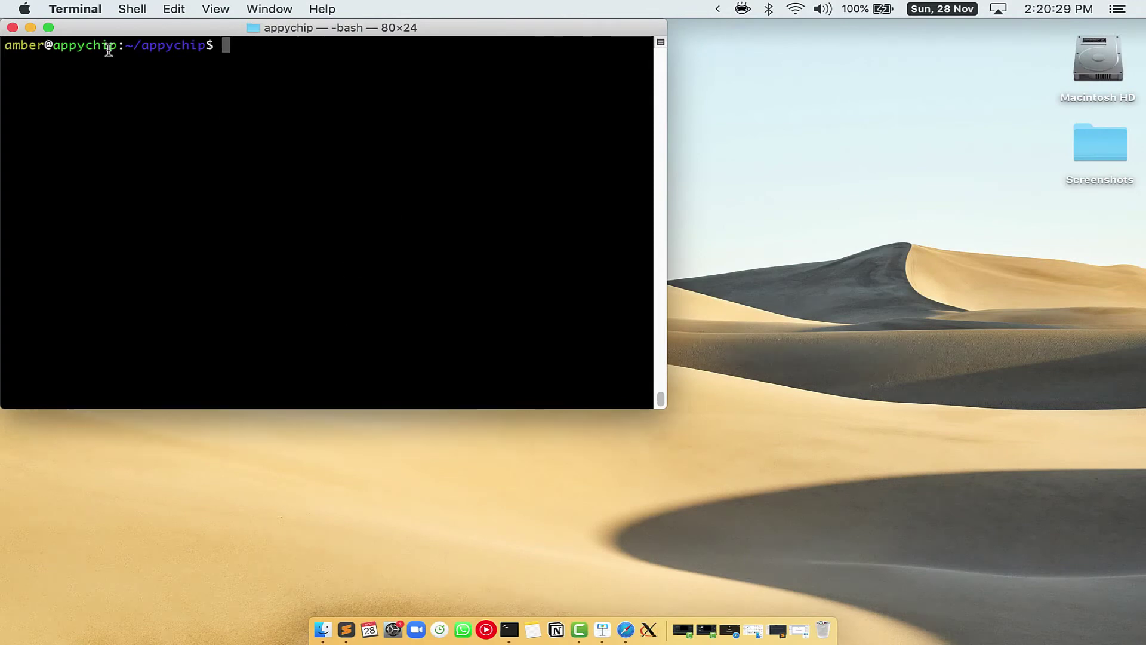
pyautogui.click(48, 27)
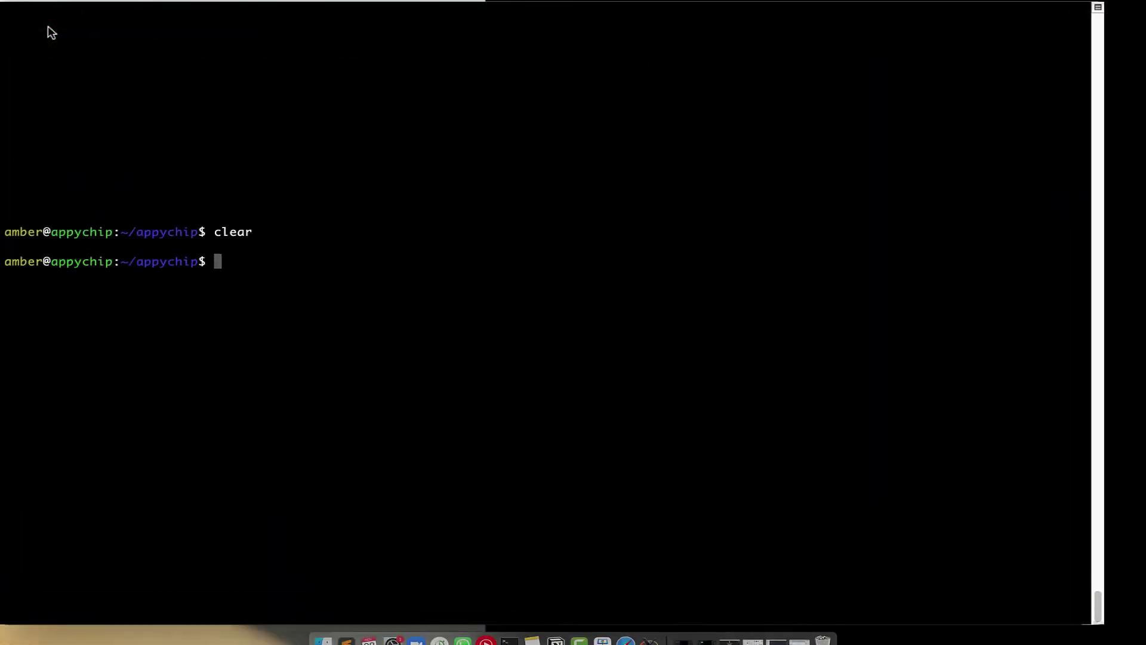
# - Bring up Safari on brew.sh and copy the Homebrew install command
pyautogui.hotkey('ctrl', 'Left')
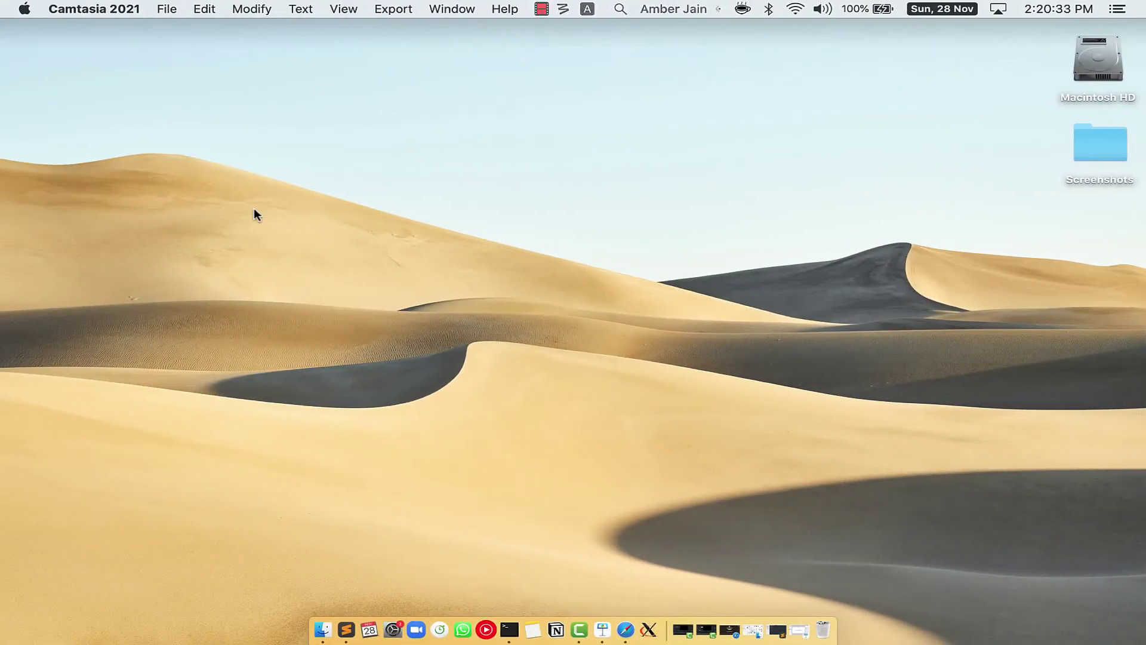
pyautogui.click(620, 636)
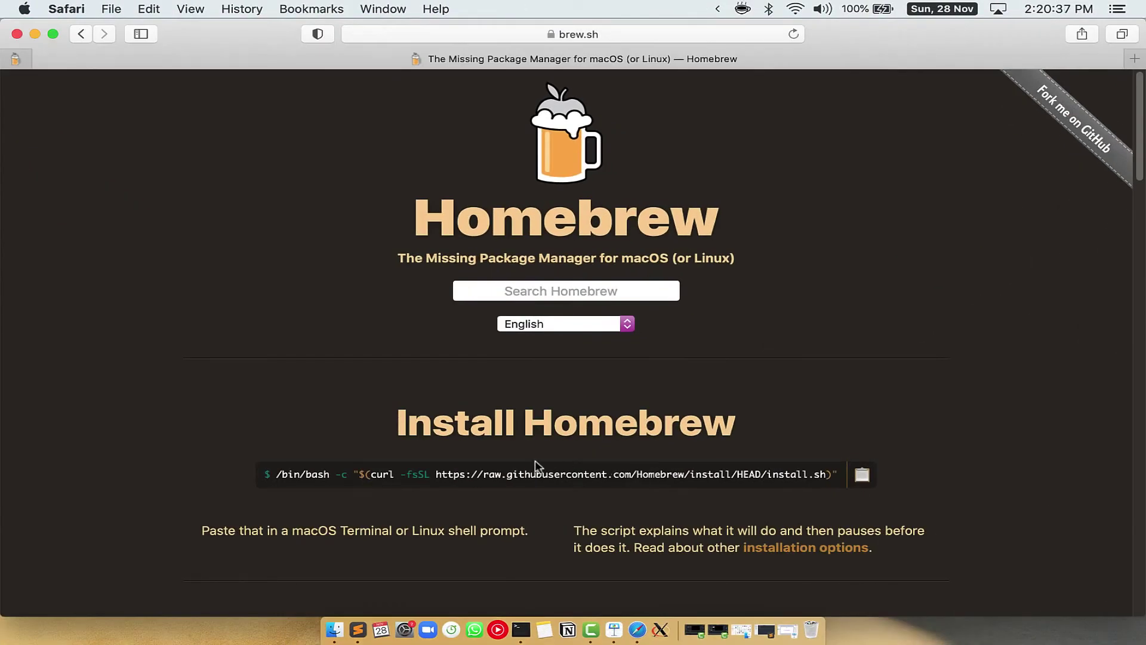
pyautogui.click(564, 35)
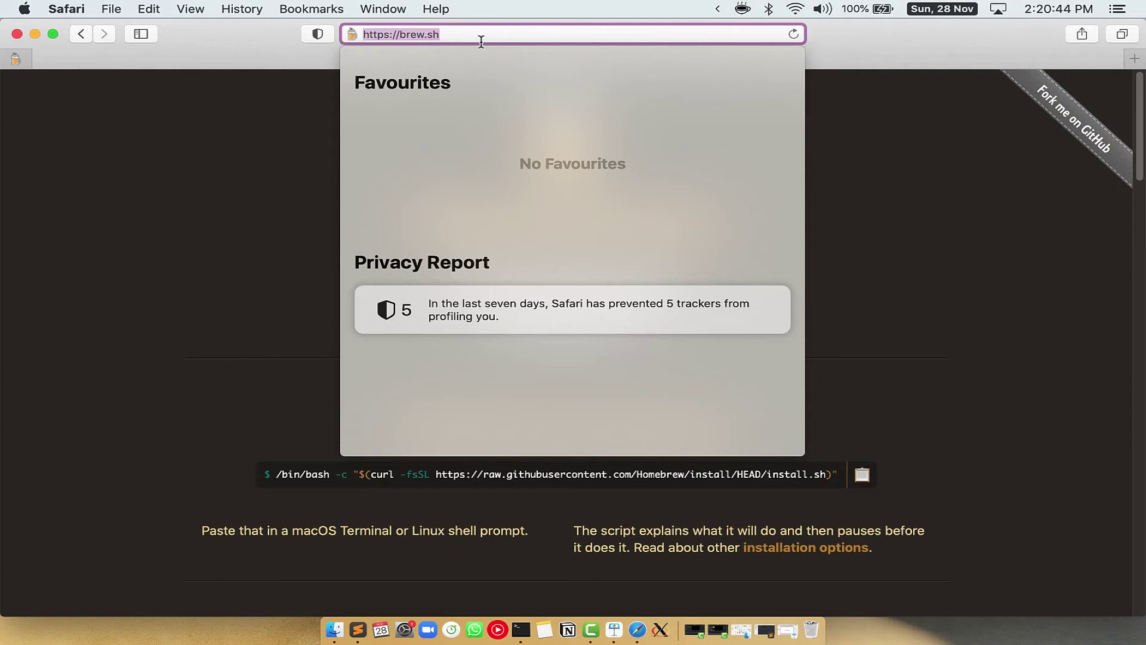
pyautogui.click(401, 35)
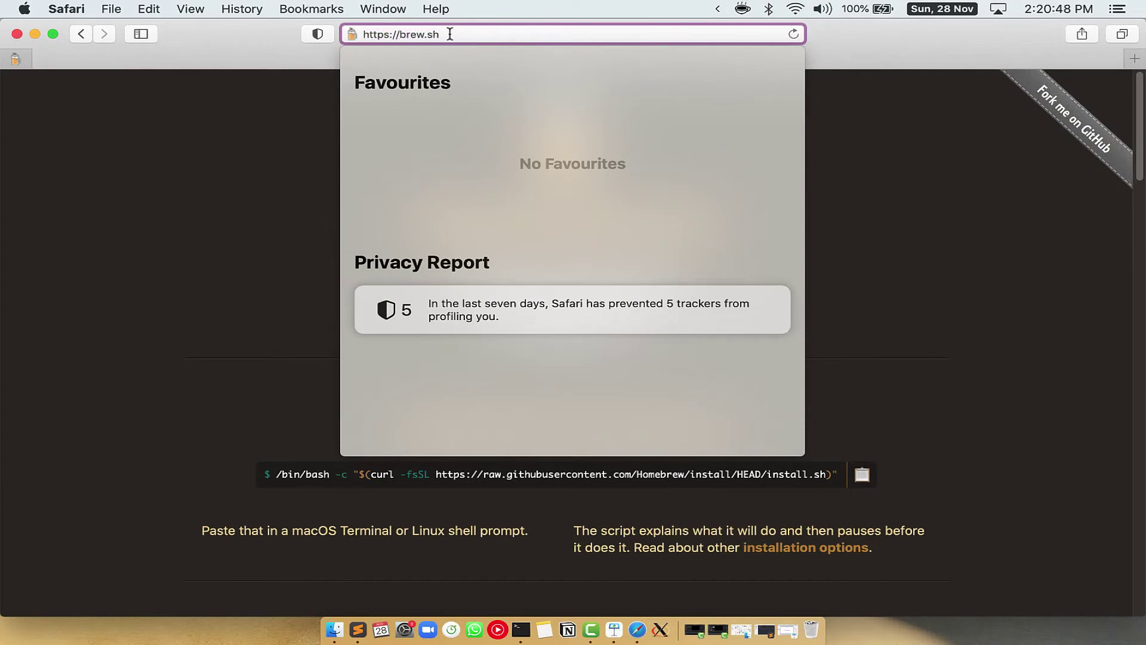
pyautogui.click(890, 239)
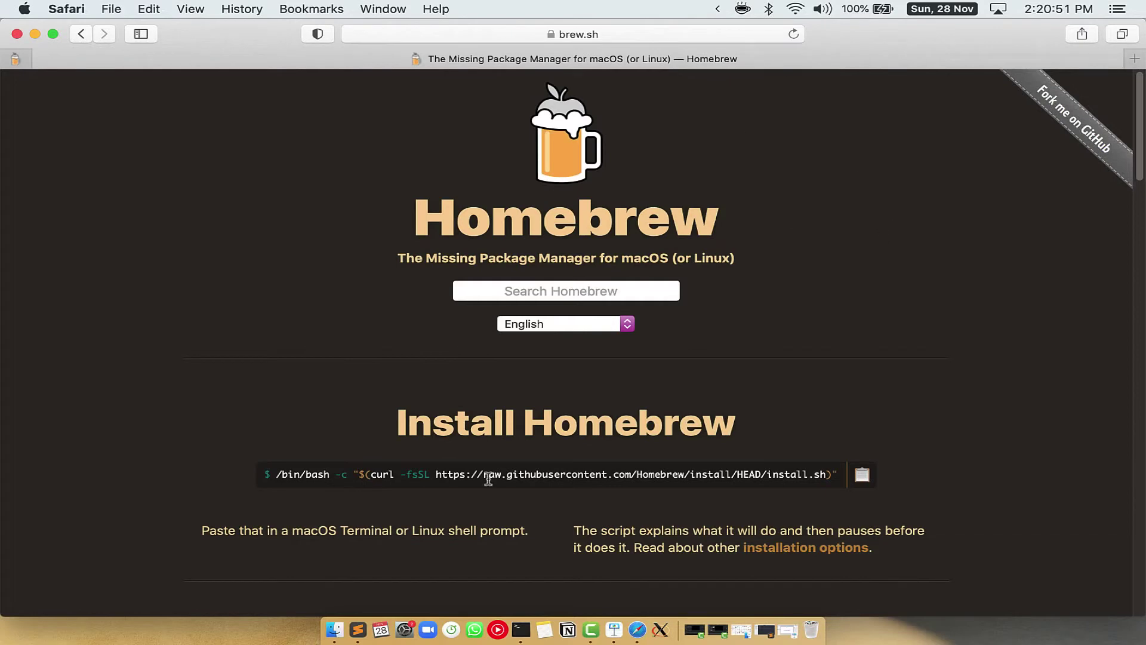
pyautogui.moveTo(397, 421); pyautogui.dragTo(736, 417)
pyautogui.click(369, 483)
pyautogui.click(863, 480)
# - Paste the Homebrew install command into the full-screen Terminal and run it
pyautogui.hotkey('ctrl', 'Right')
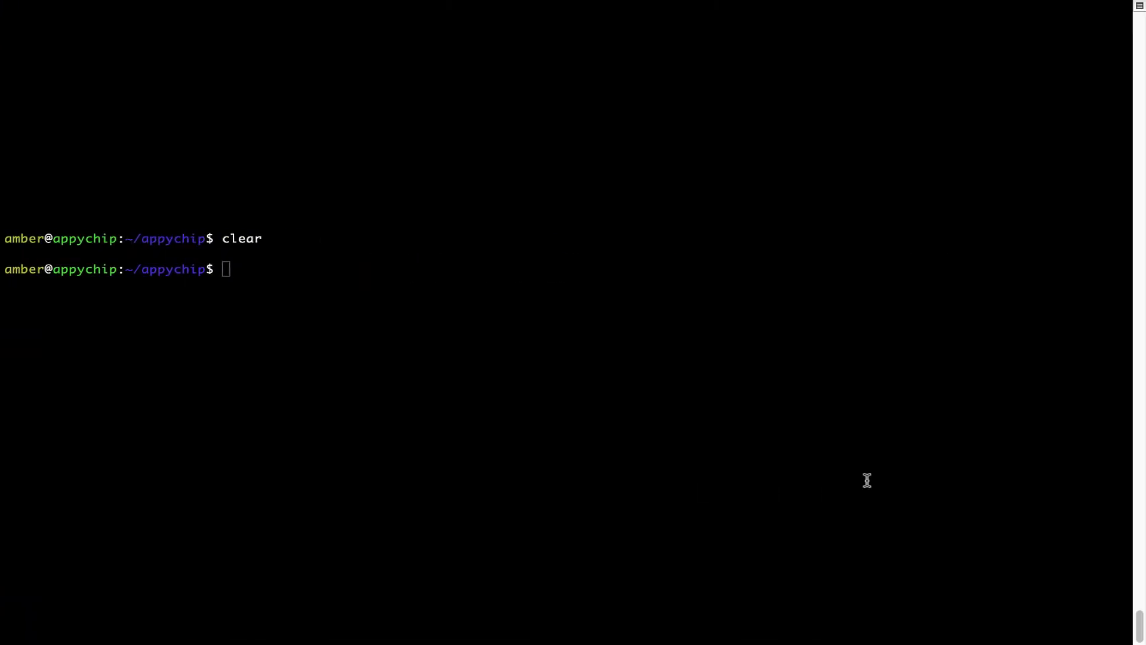
pyautogui.rightClick(354, 250)
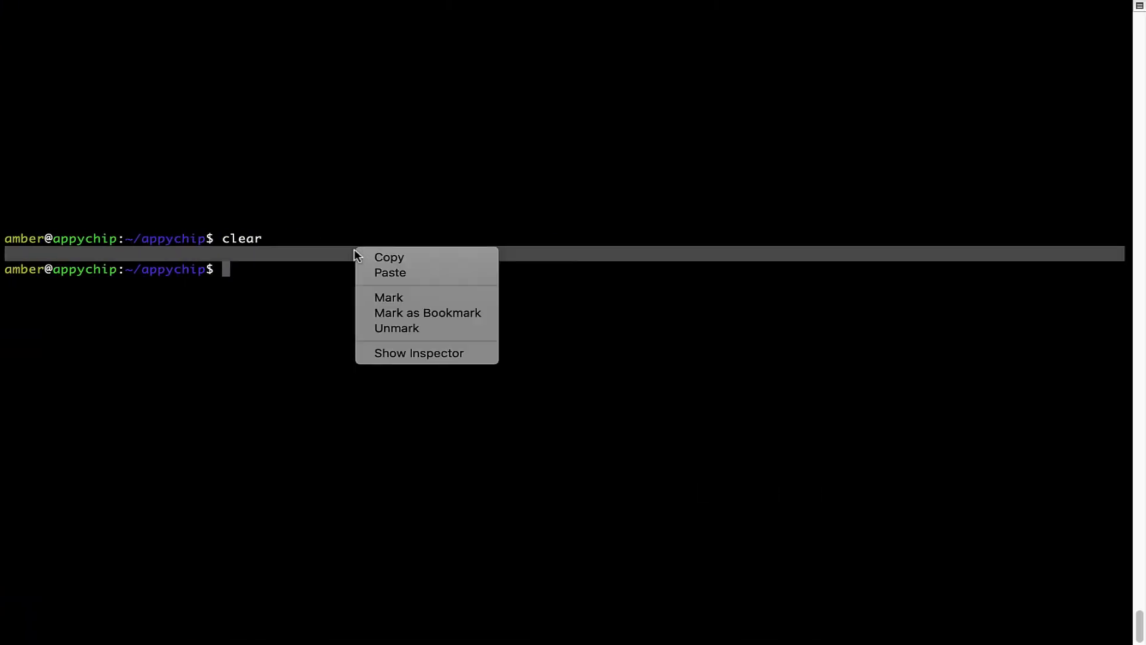
pyautogui.click(371, 276)
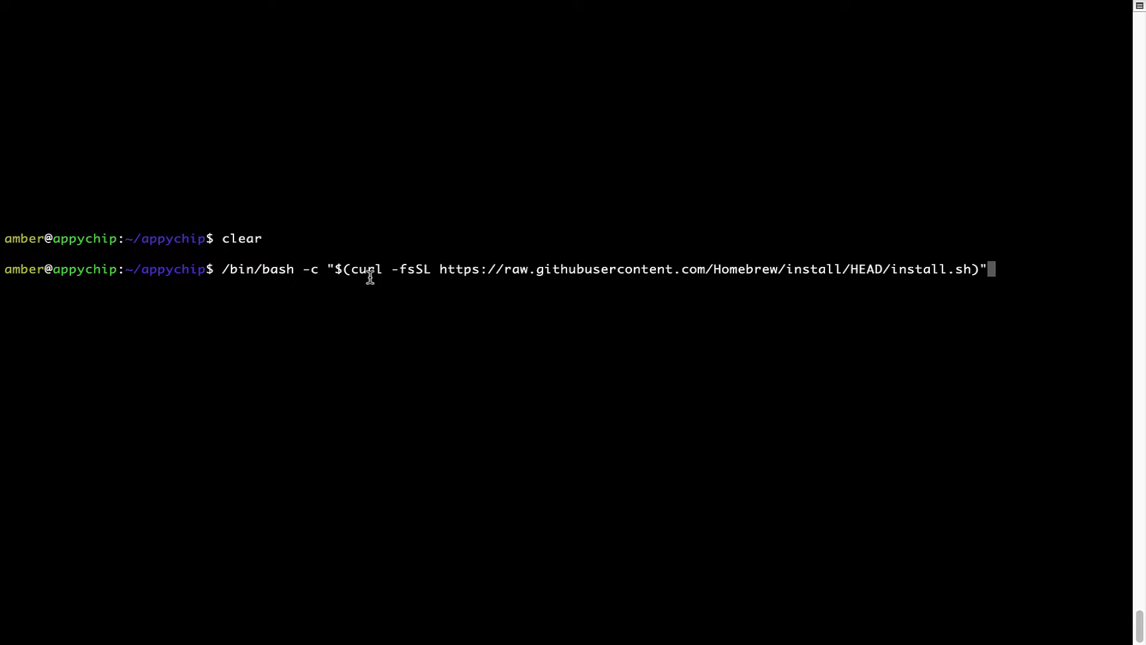
pyautogui.press('Return')
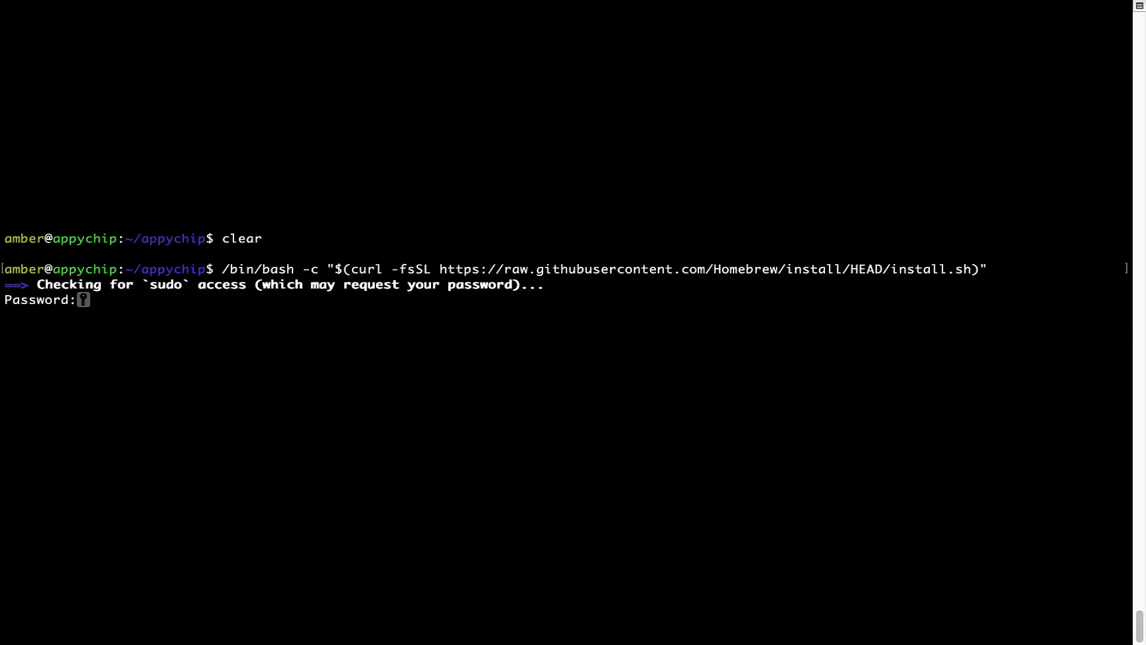
# - Submit the sudo password and confirm continuing so the Homebrew installer completes
pyautogui.press('Return')
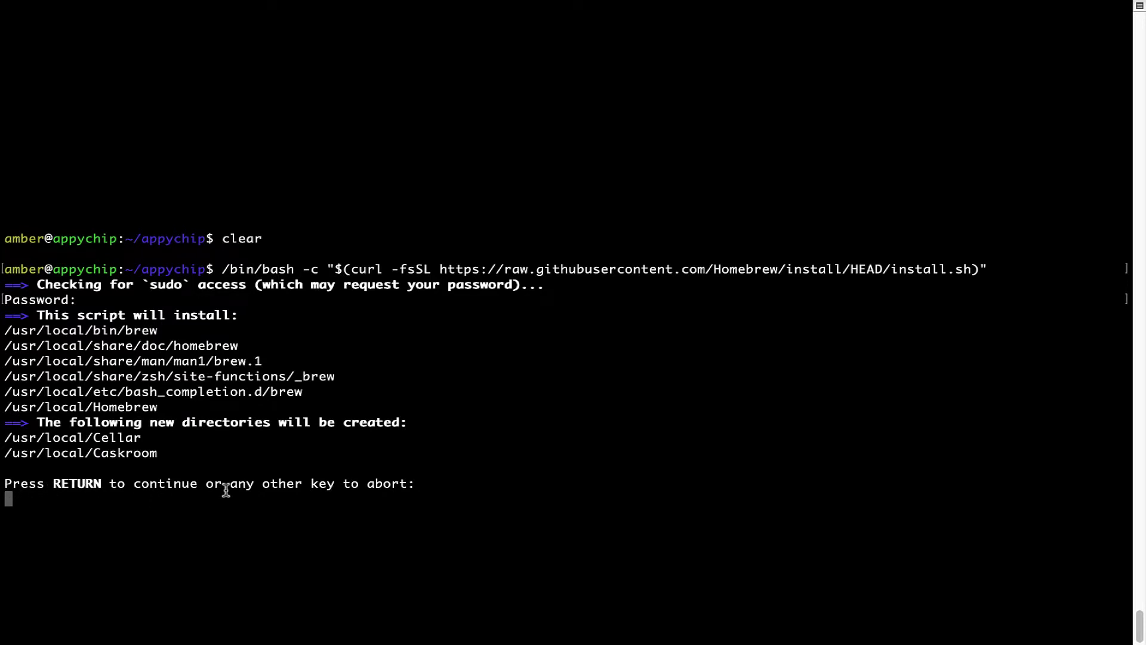
pyautogui.press('Return')
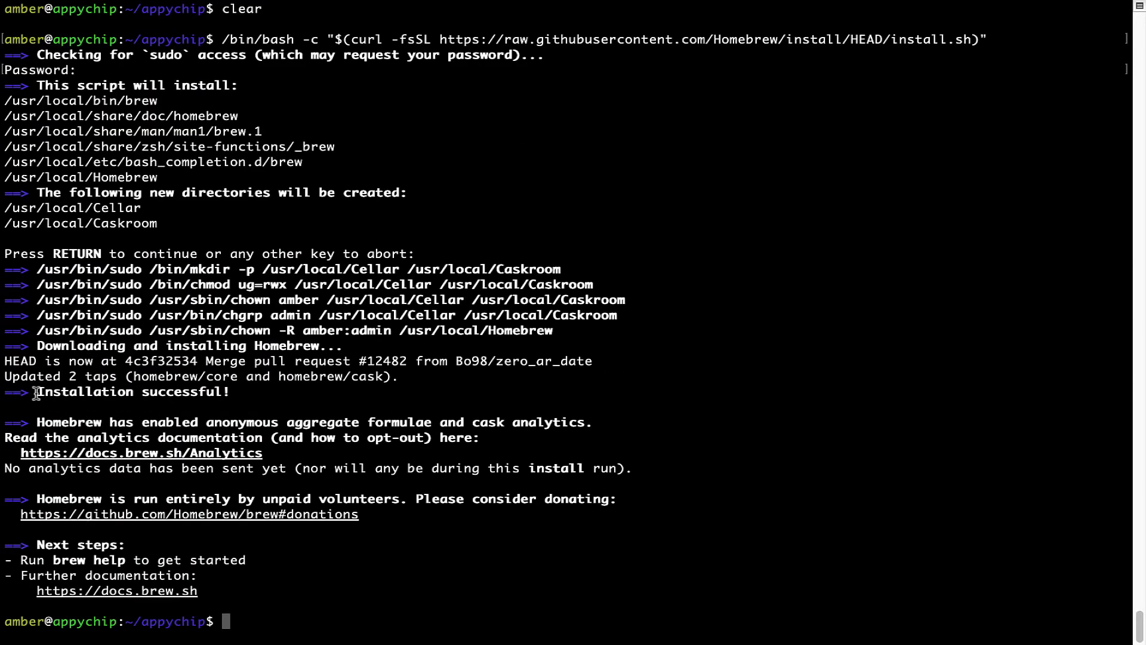
pyautogui.moveTo(32, 392); pyautogui.dragTo(238, 391)
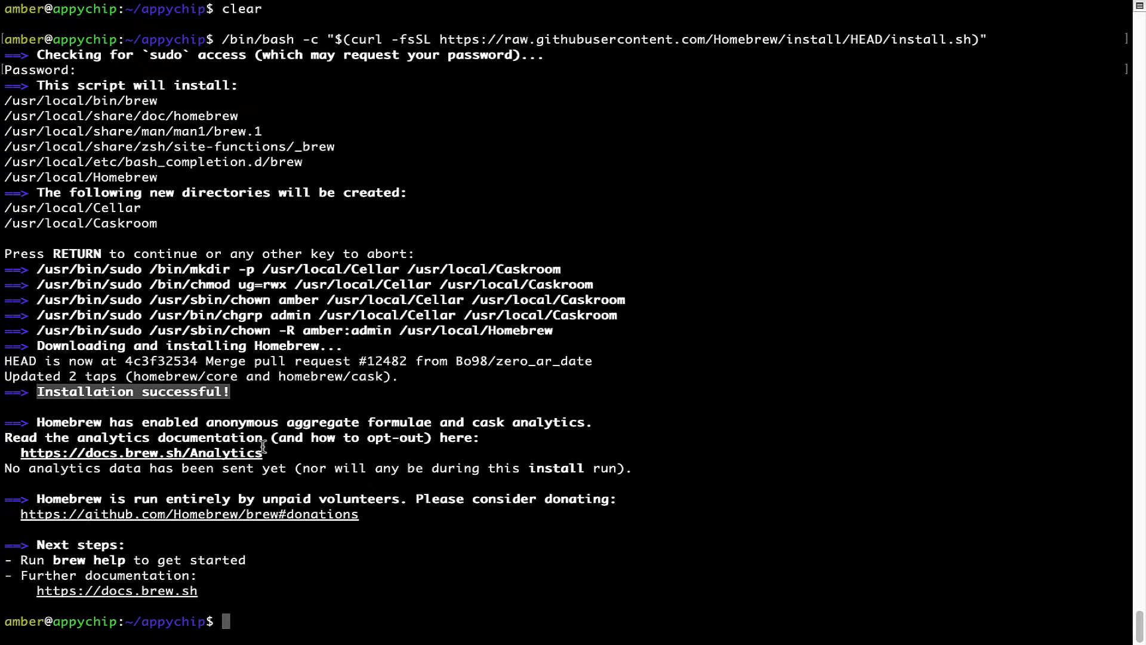
pyautogui.click(456, 394)
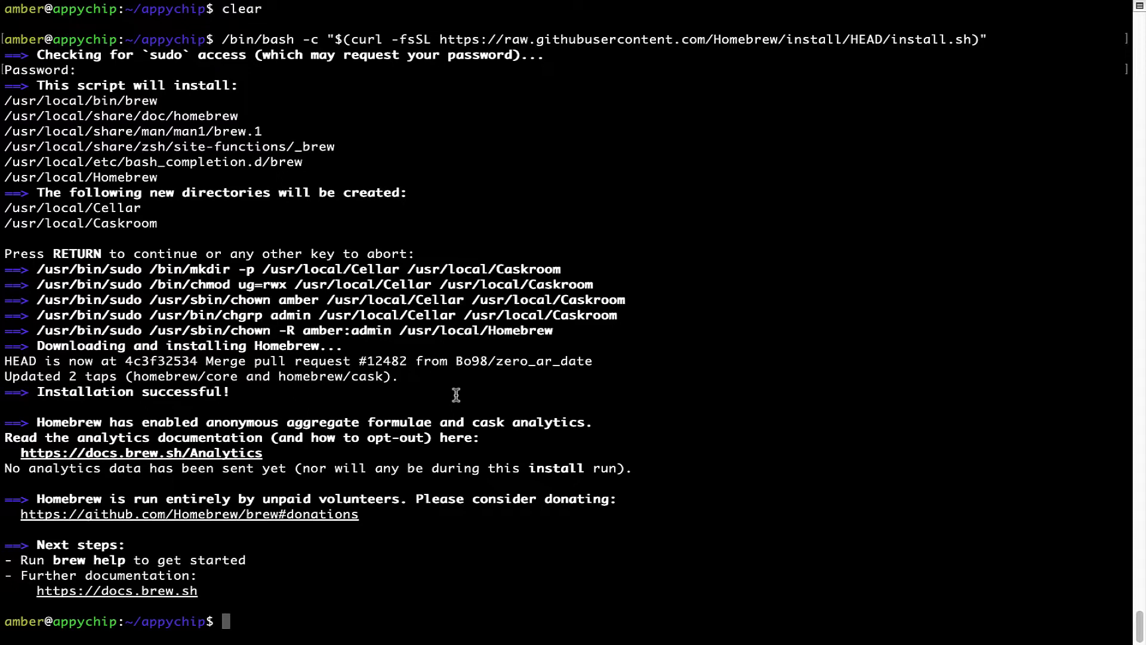
# - Run 'brew analytics off', then 'clear' to wipe the installer output
pyautogui.hotkey('ctrl', 'Left')
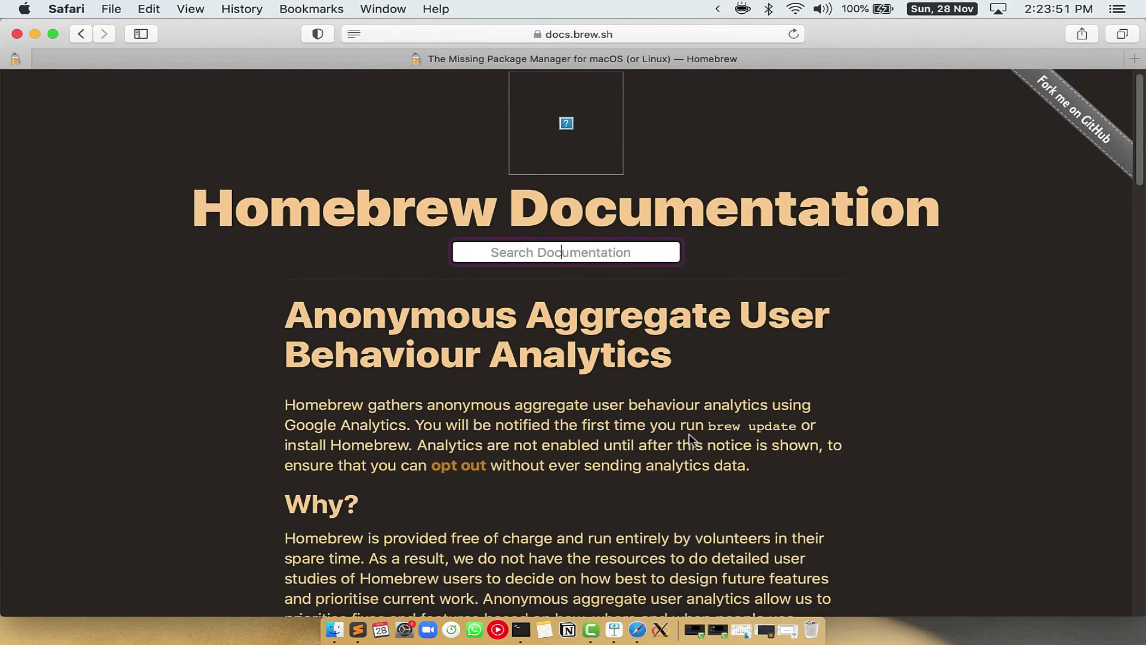
pyautogui.hotkey('ctrl', 'Right')
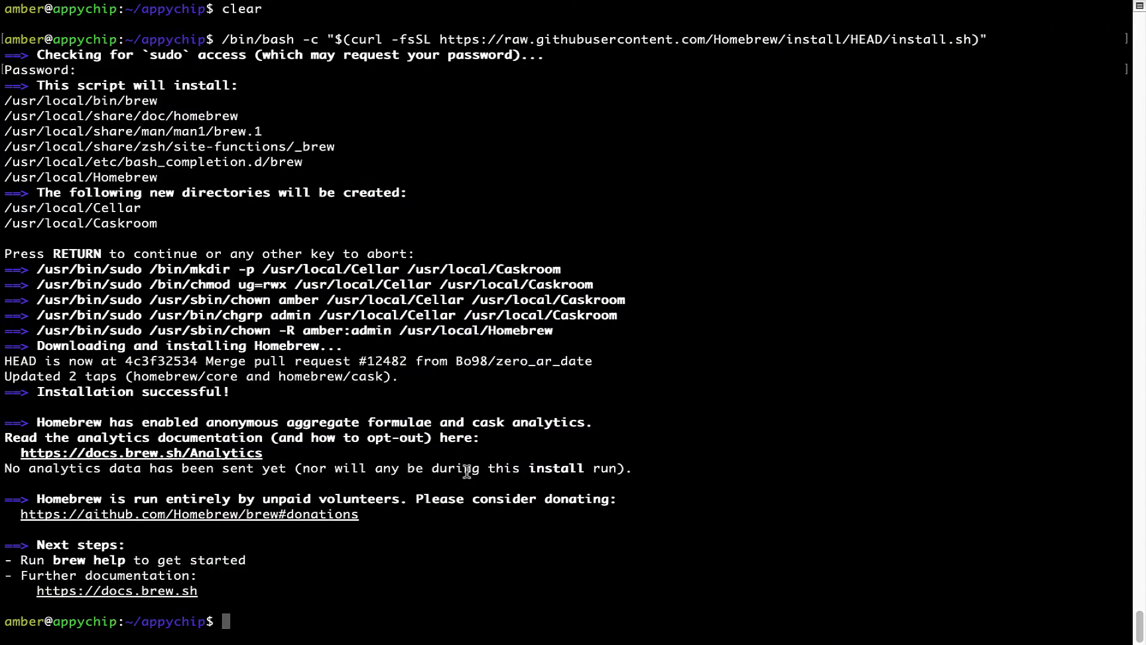
pyautogui.press('Return')
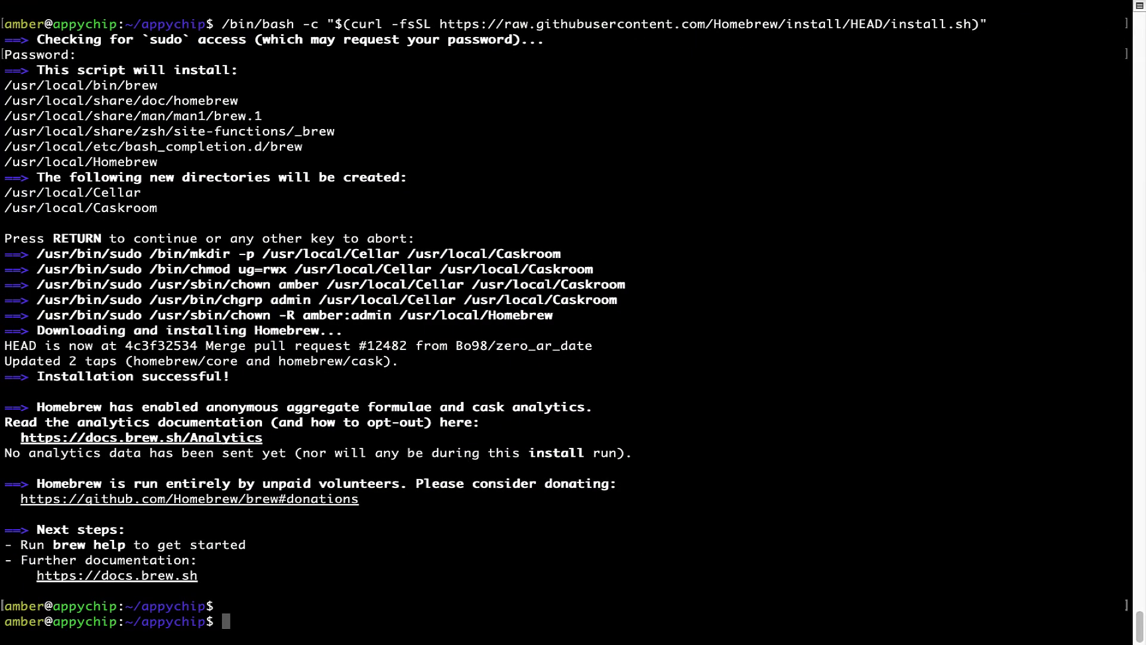
pyautogui.write('brew anal')
pyautogui.write('ytics off')
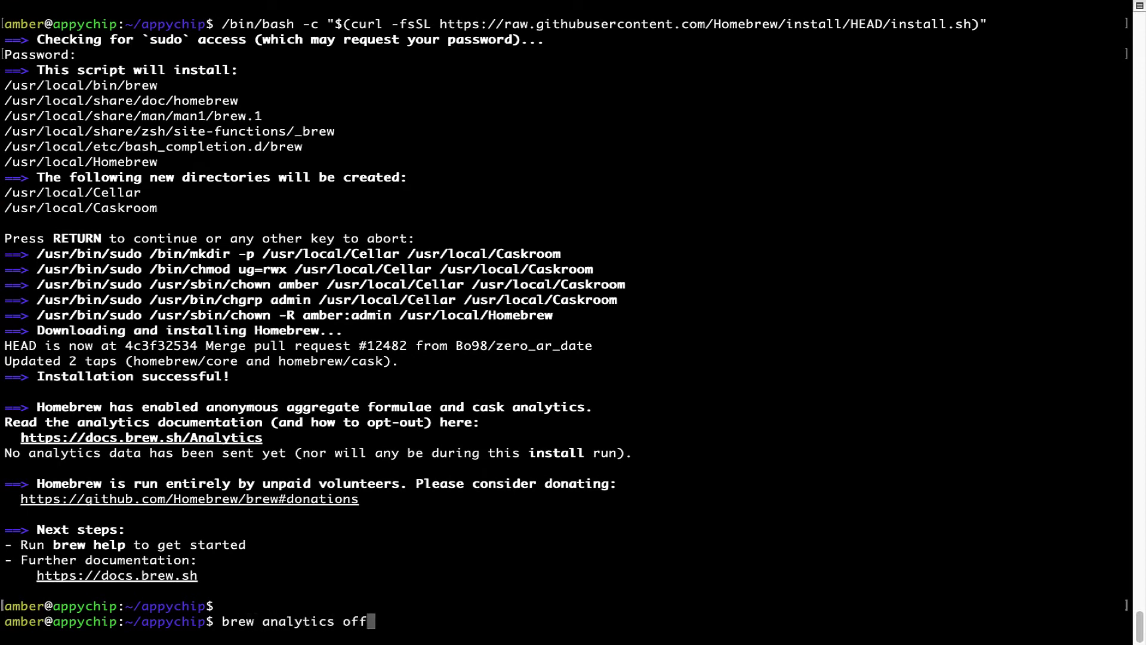
pyautogui.press('Return')
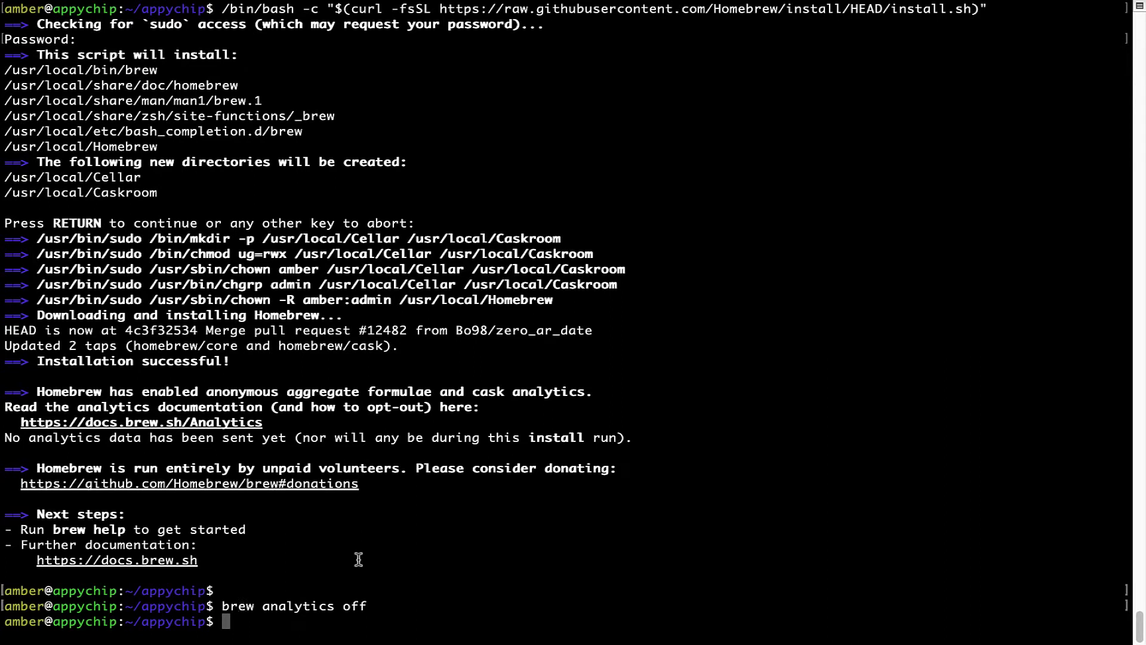
pyautogui.write('clear')
pyautogui.press('Return')
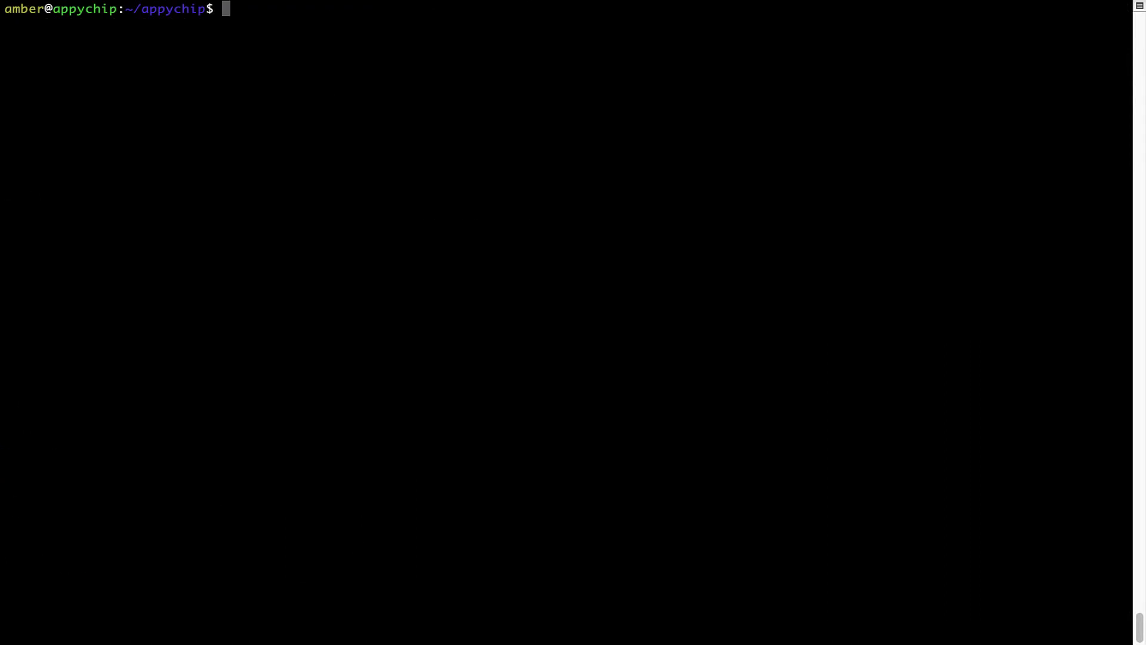
pyautogui.write('brew')
pyautogui.write(' update')
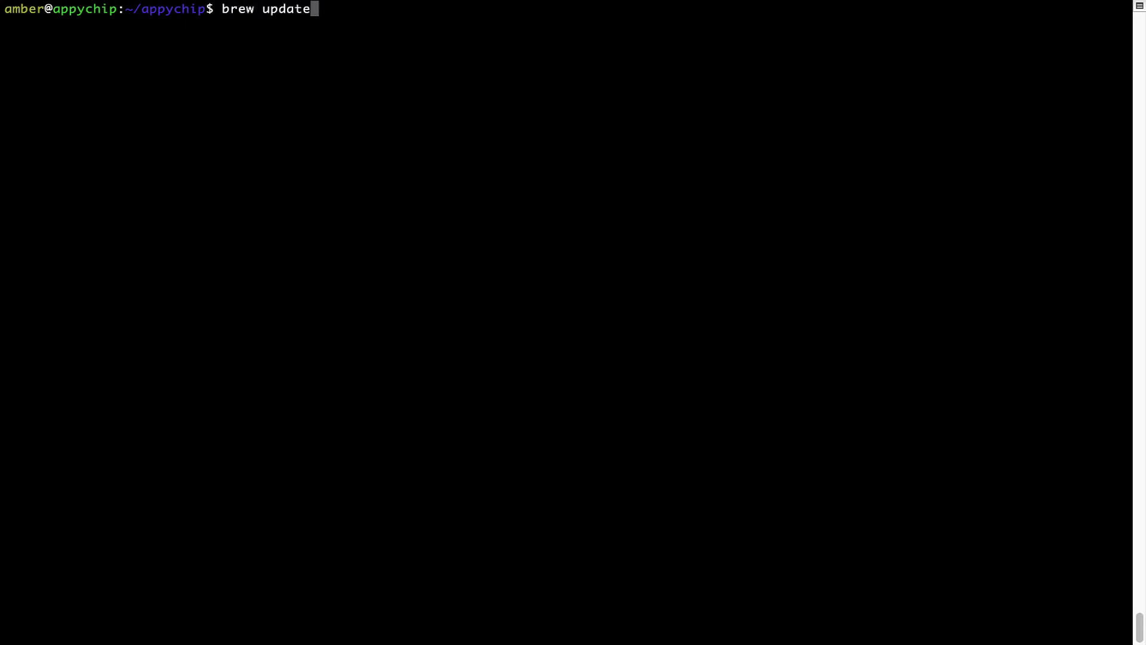
# - Run 'brew update' and check its 'Already up-to-date.' output line
pyautogui.press('Return')
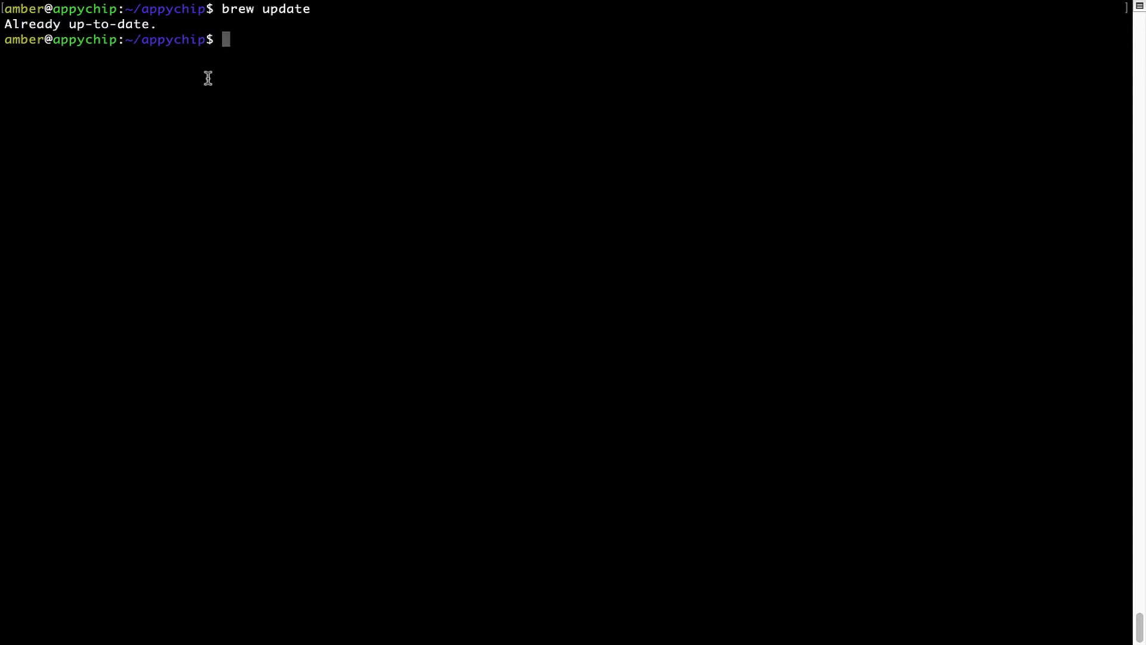
pyautogui.tripleClick(113, 26)
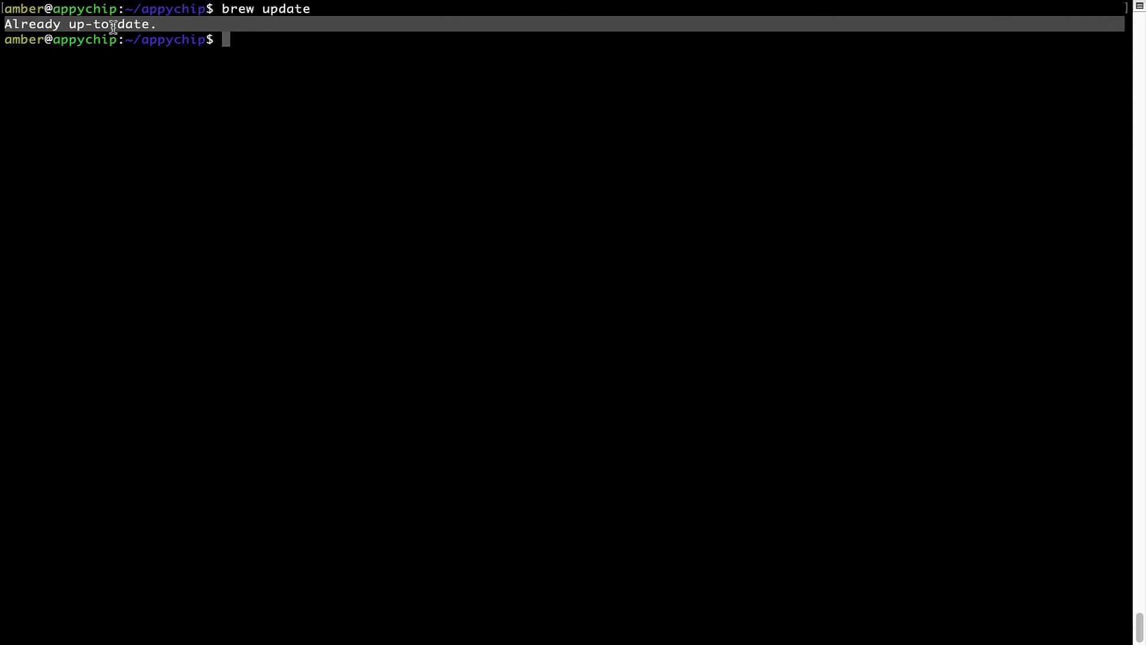
pyautogui.click(114, 26)
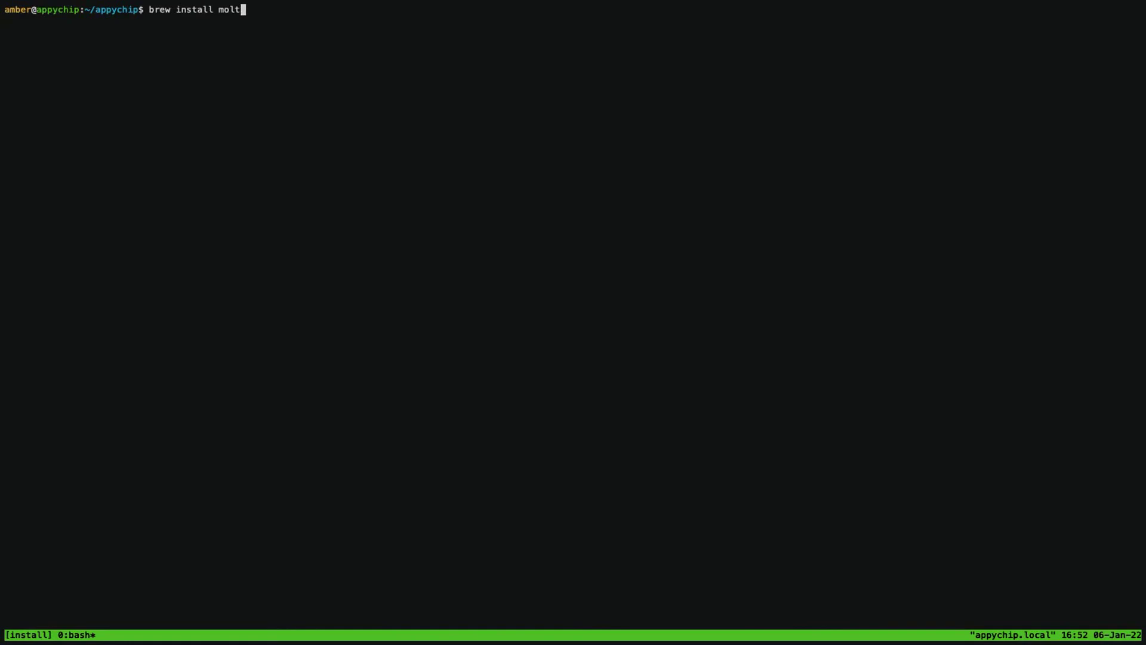
pyautogui.write('en-vk')
# - Run 'brew install molten-vk' to install molten-vk 1.1.6
pyautogui.press('Return')
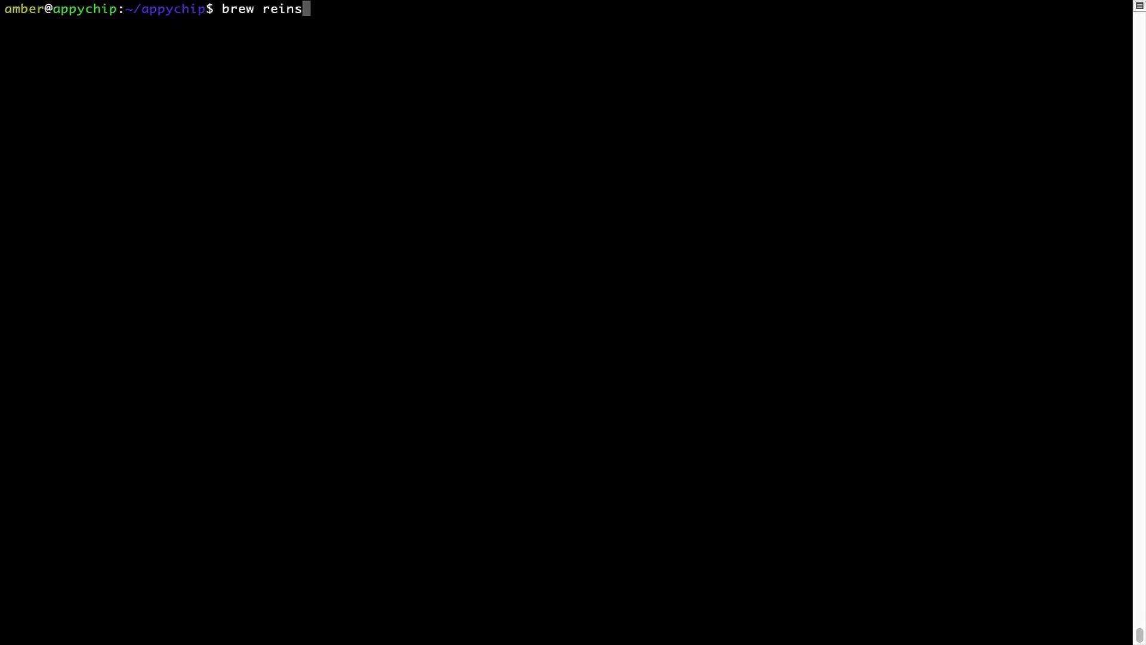
pyautogui.write('tall')
# - Retype and run 'brew reinstall hello', then check the 'Reinstalling hello' message
pyautogui.hotkey('ctrl', 'u')
pyautogui.write('brew ')
pyautogui.write('reinstall ')
pyautogui.write('he')
pyautogui.write('llo')
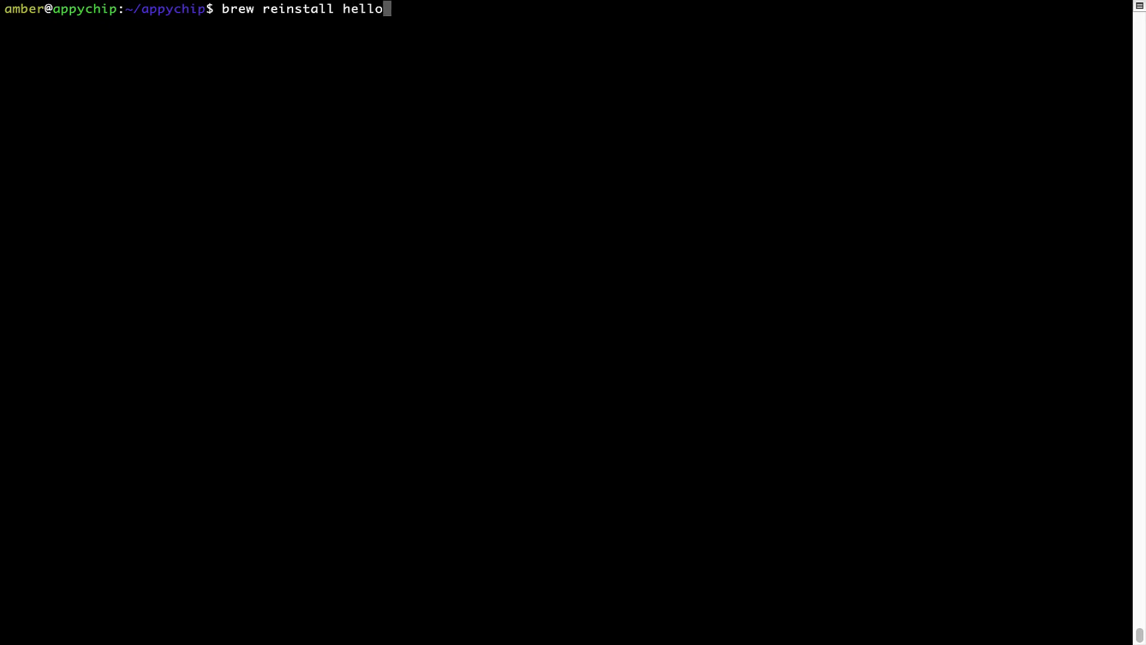
pyautogui.press('Return')
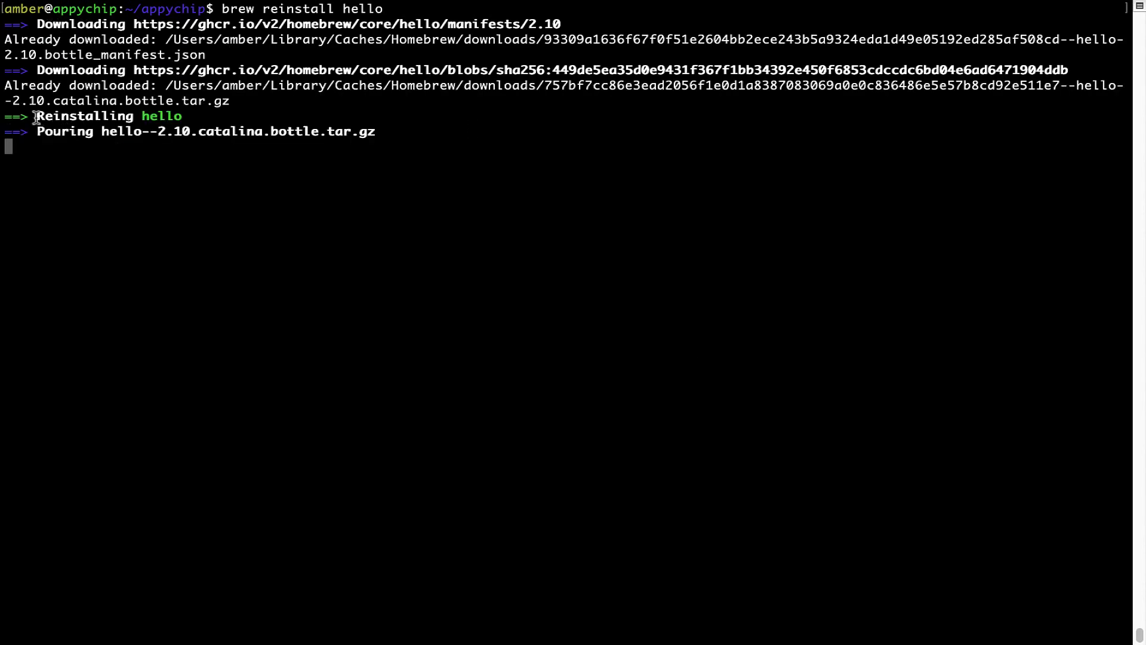
pyautogui.moveTo(38, 117); pyautogui.dragTo(183, 117)
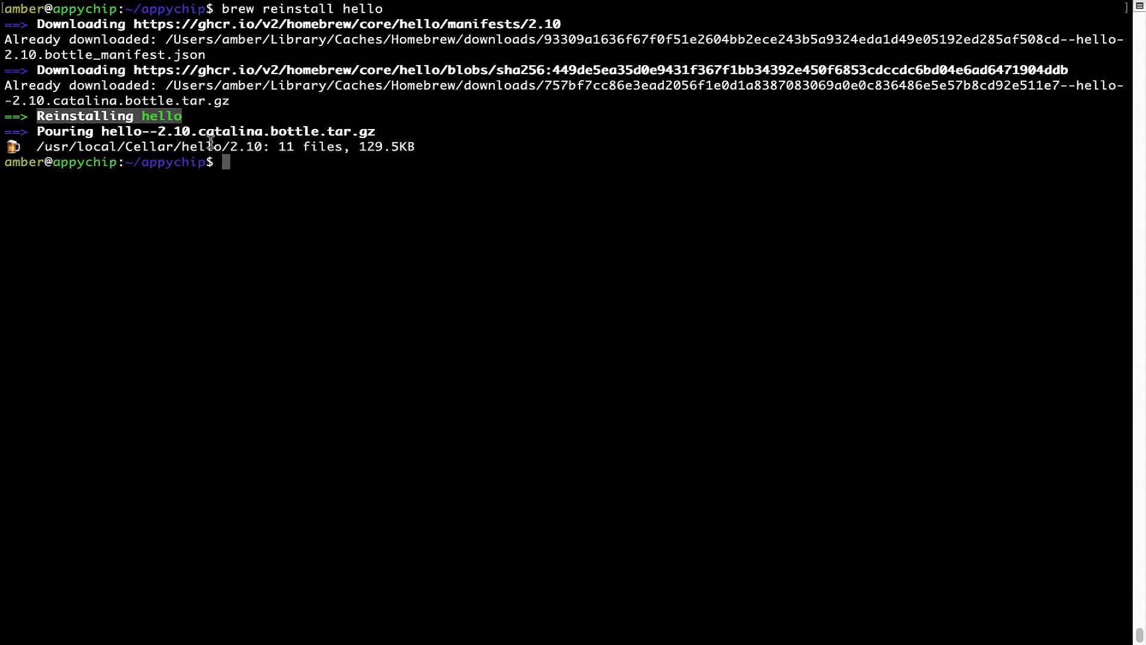
pyautogui.click(238, 171)
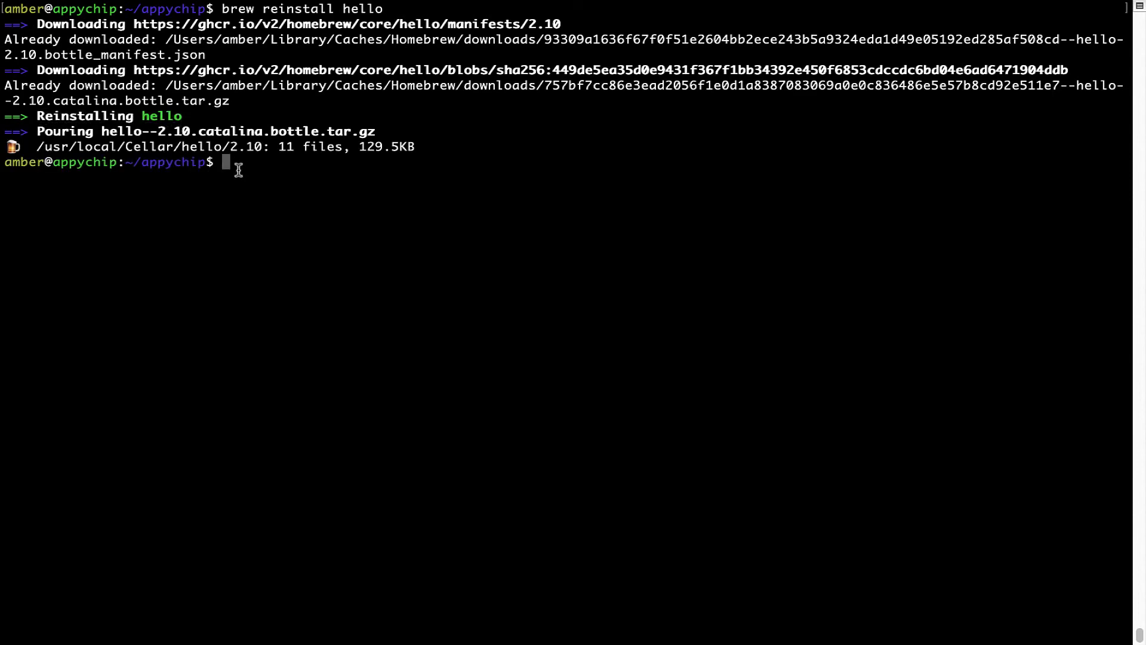
pyautogui.write('clear')
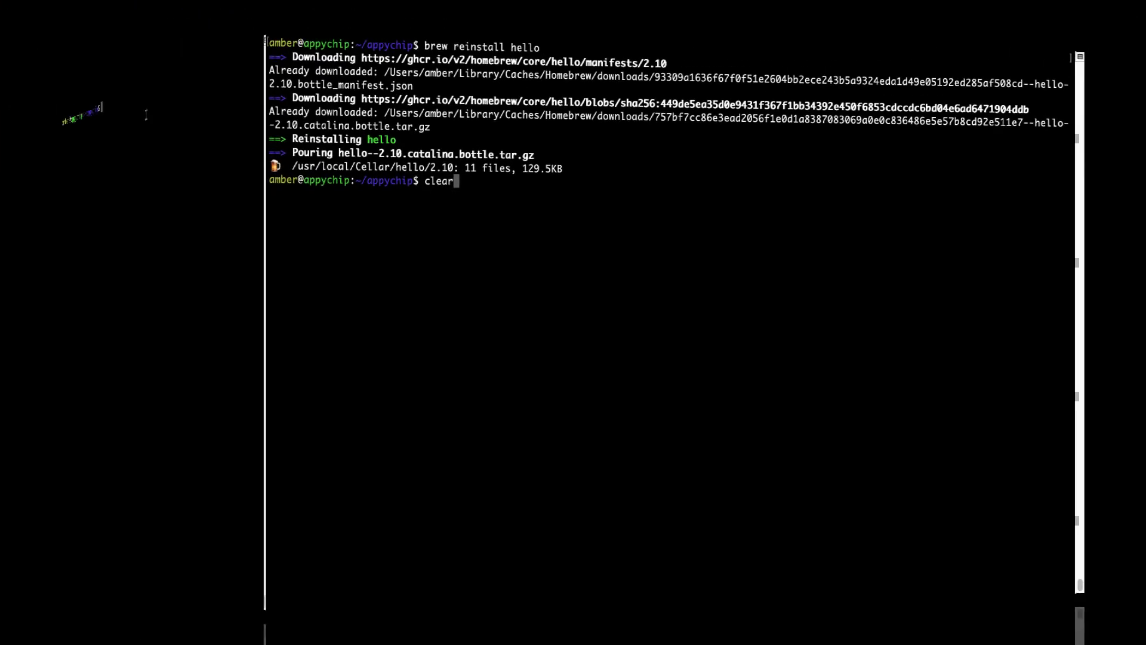
# - Run 'clear', then 'brew uninstall hello', and highlight the Uninstalling output line
pyautogui.press('Return')
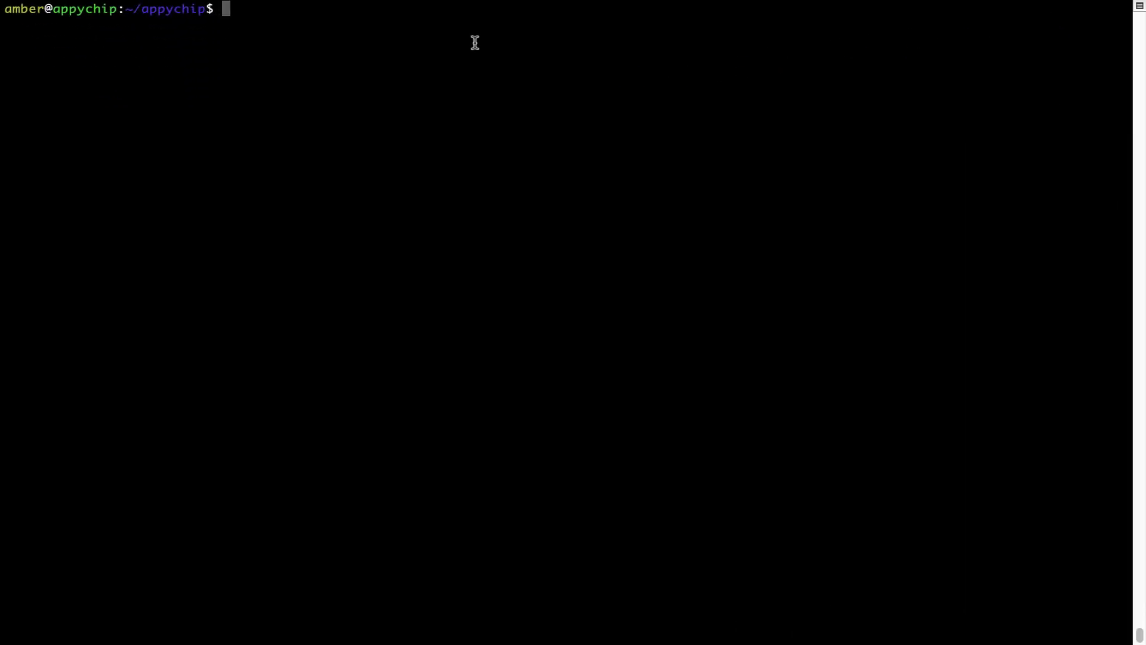
pyautogui.write('brew un')
pyautogui.write('install h')
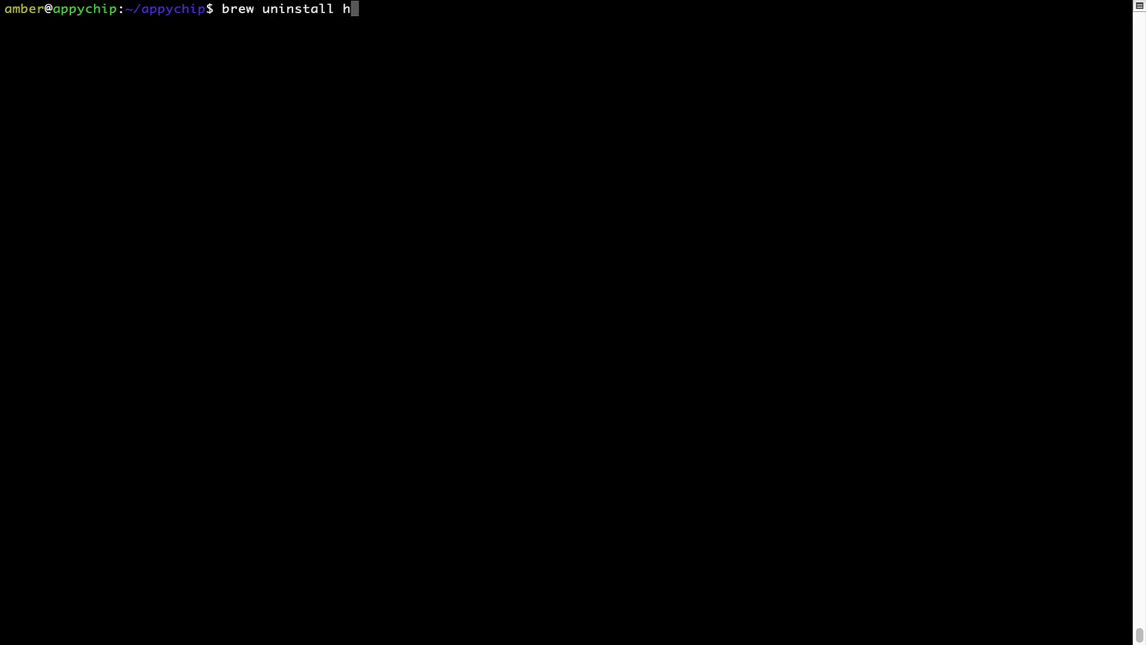
pyautogui.write('ello')
pyautogui.press('Return')
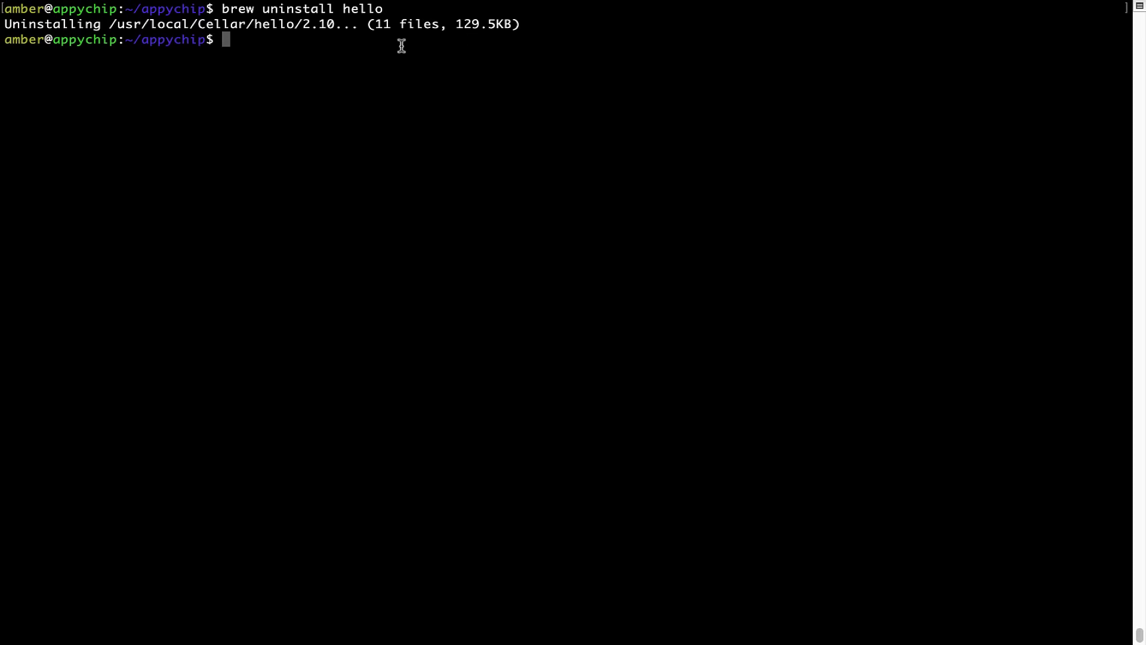
pyautogui.tripleClick(17, 25)
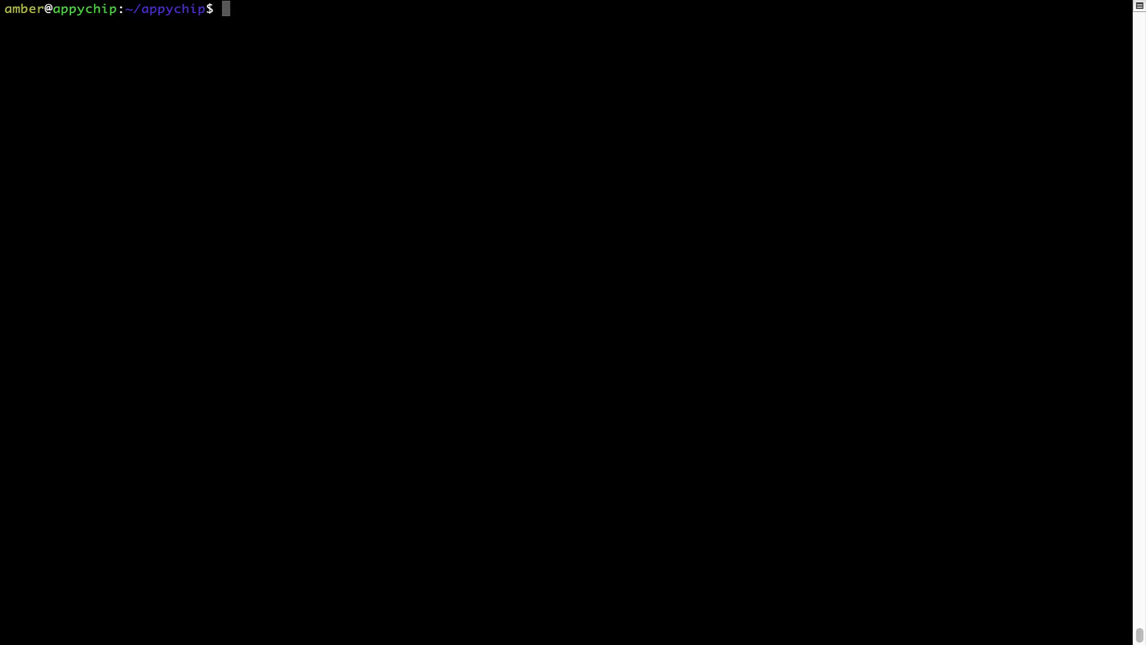
pyautogui.write('brew c')
pyautogui.write('leanup')
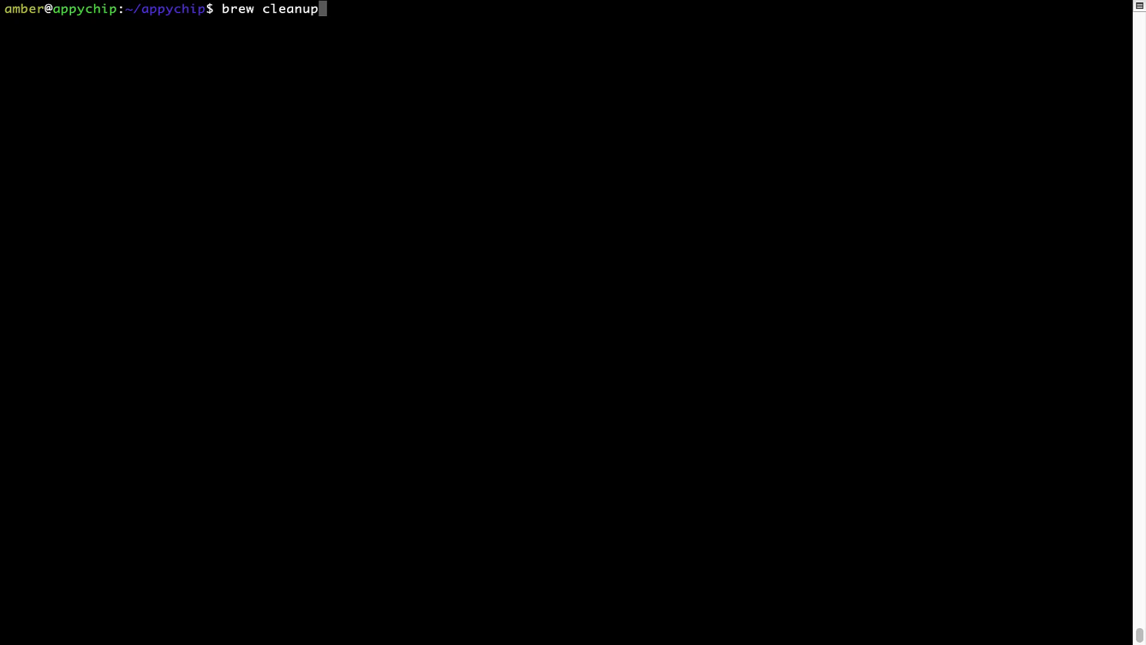
# - Run 'brew cleanup' at the prompt, which returns with no output
pyautogui.press('Return')
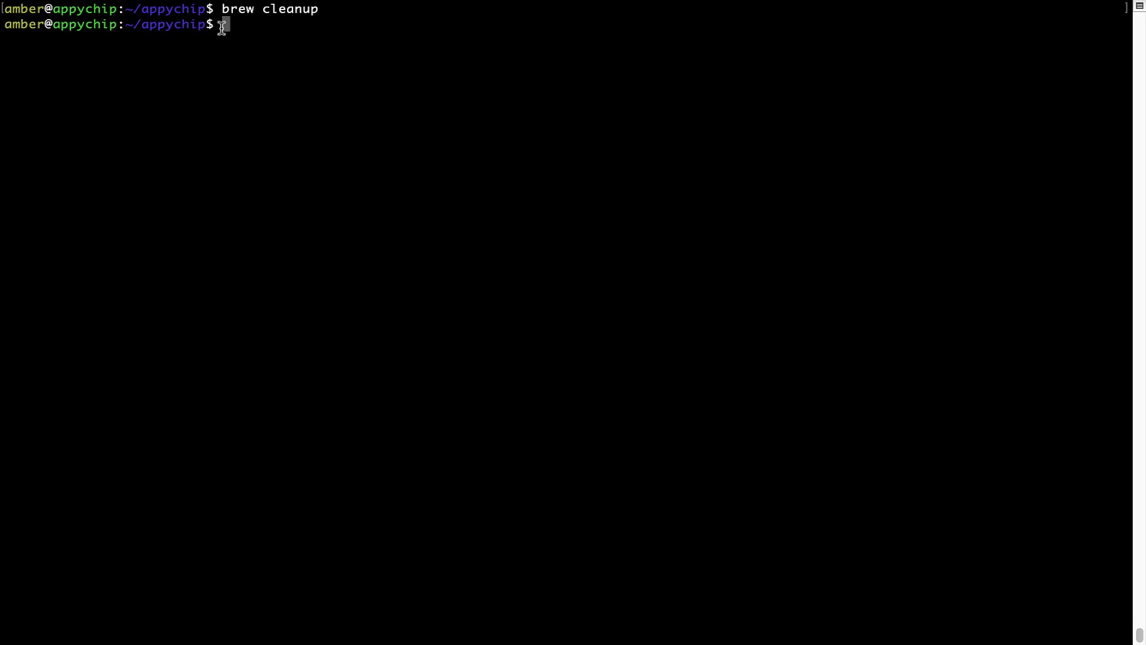